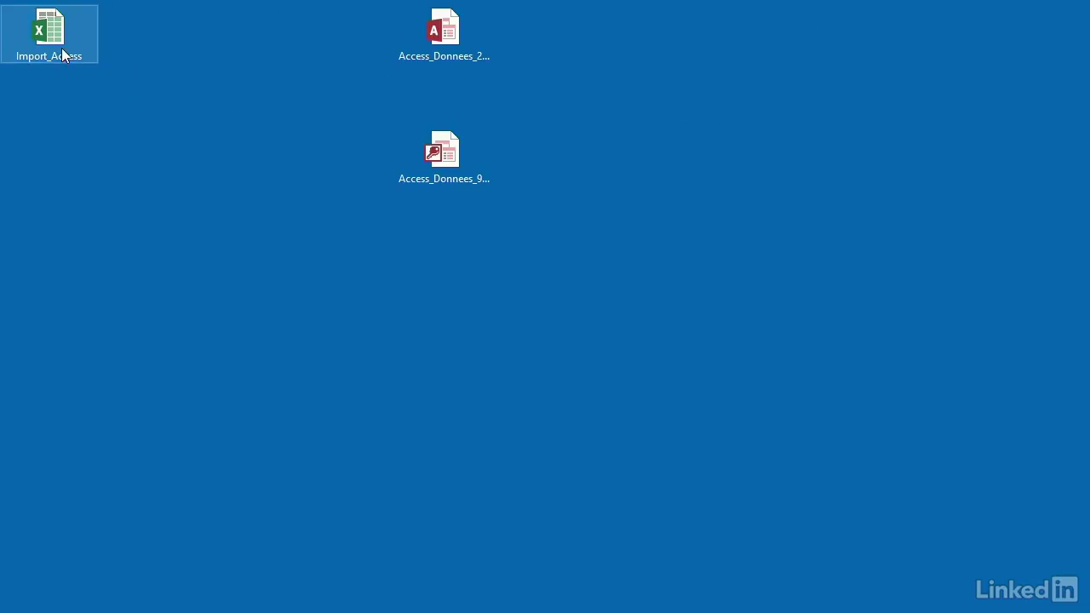
- Select the Access_Donnees_2007_2010 and Access_Donnees_95_2003 database files on the desktop
left_click(441, 37)
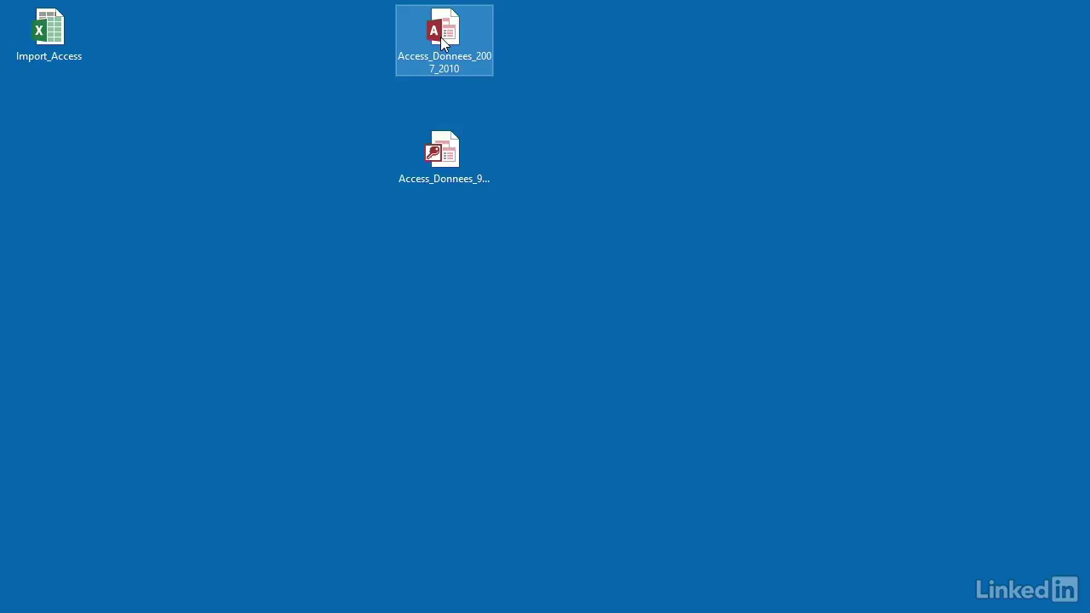
left_click(445, 161)
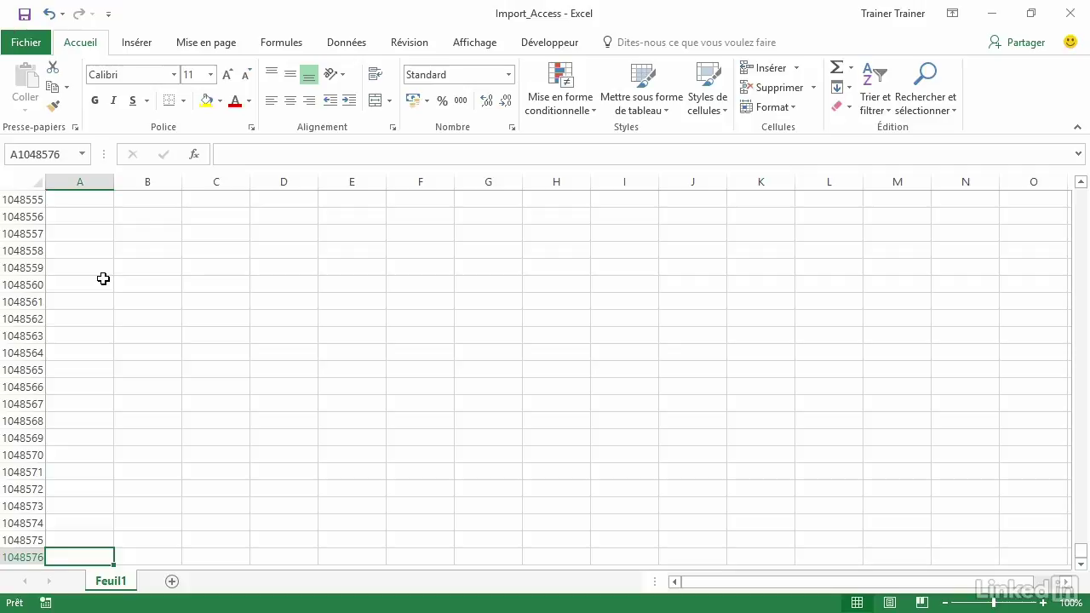
- Rename the Feuil1 sheet to MDB and open the Données external data sources list
key("ctrl+Up")
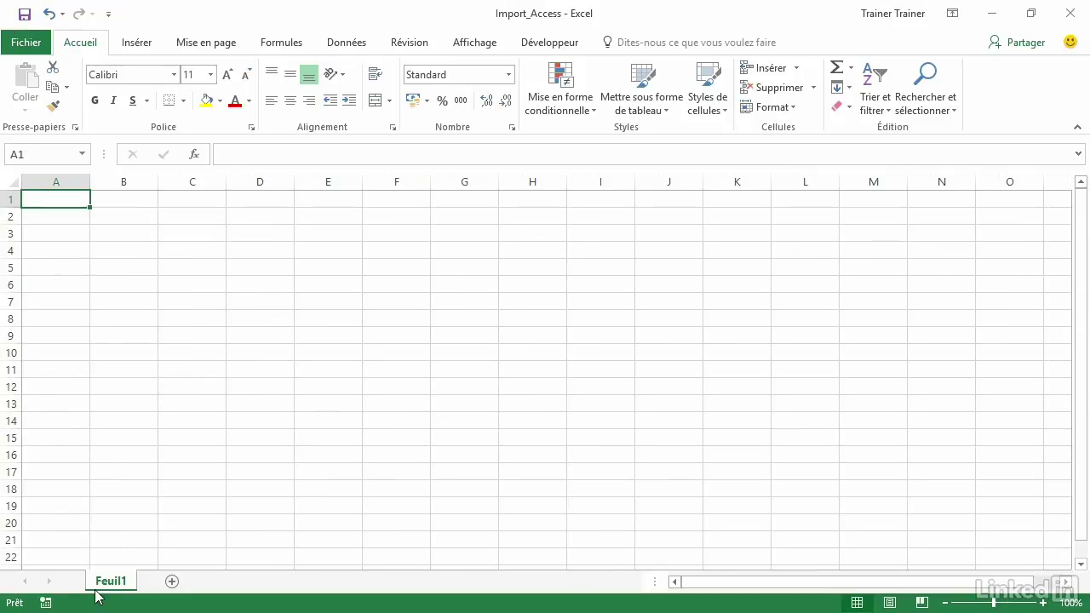
double_click(104, 584)
type("MDB")
key("Return")
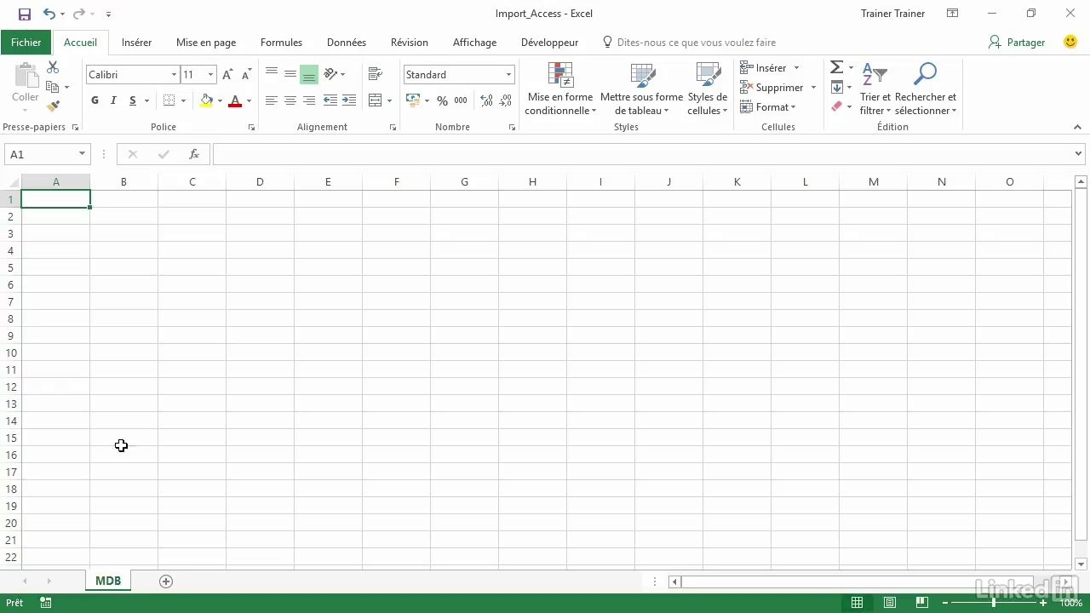
left_click(349, 45)
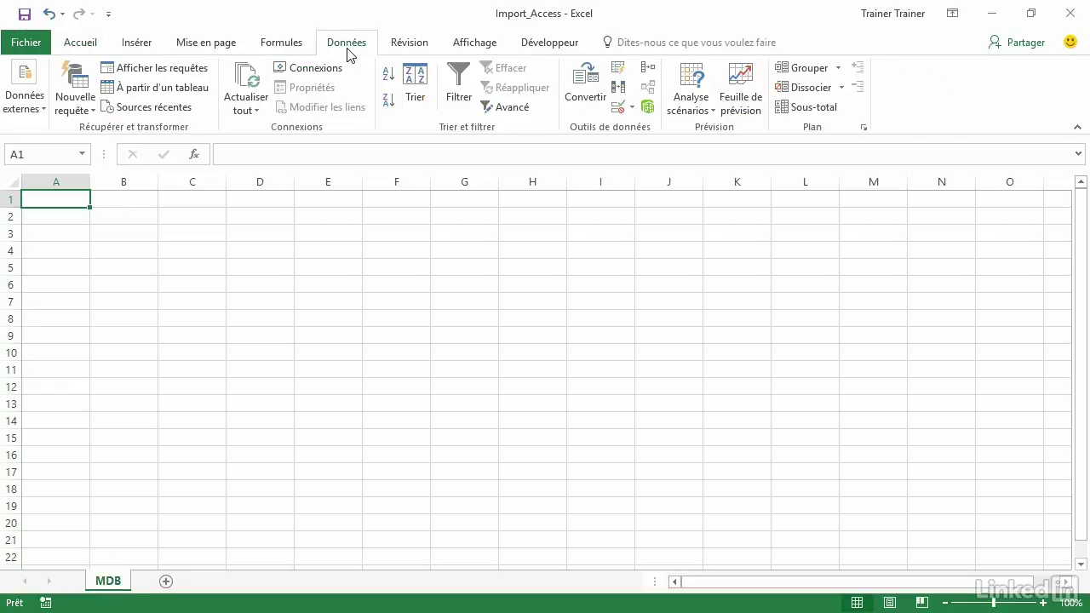
left_click(37, 117)
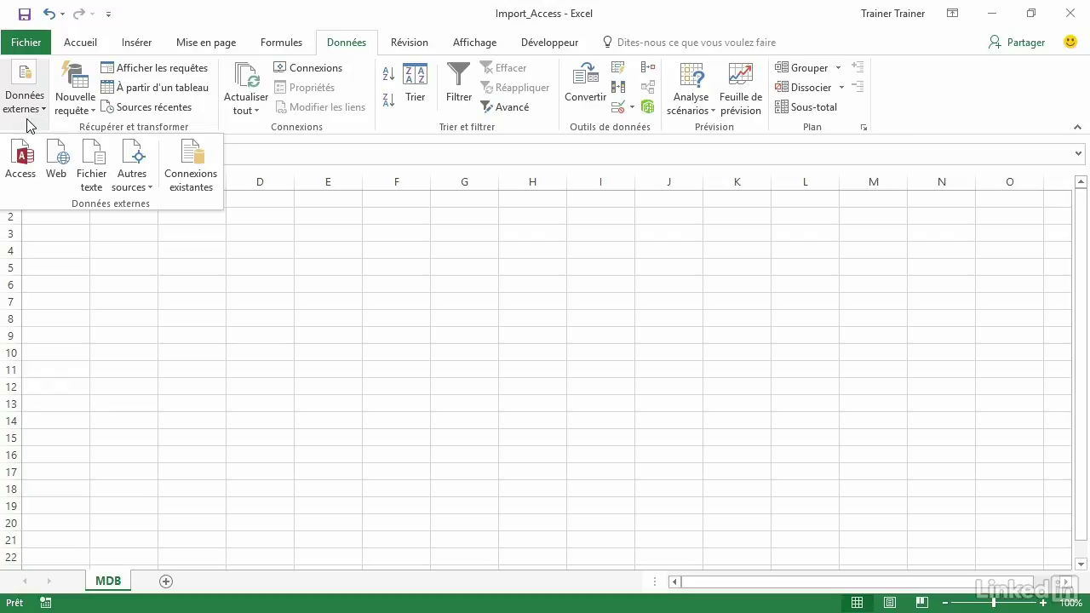
- Choose Access as the source and open Access_Donnees_95_2003 from the desktop with the Access filter
left_click(16, 175)
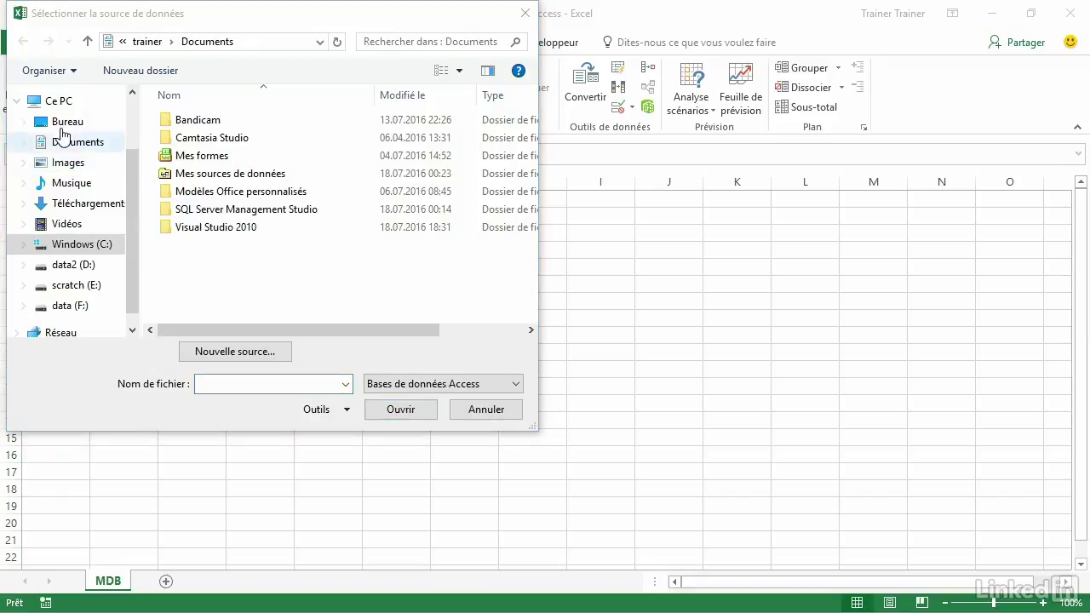
left_click(59, 123)
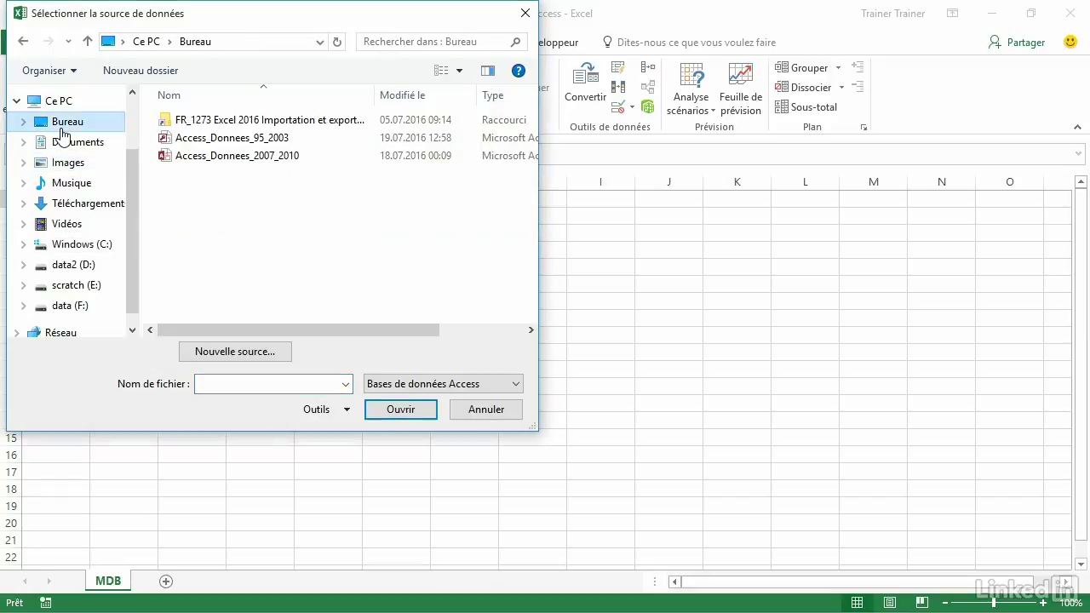
left_click(460, 386)
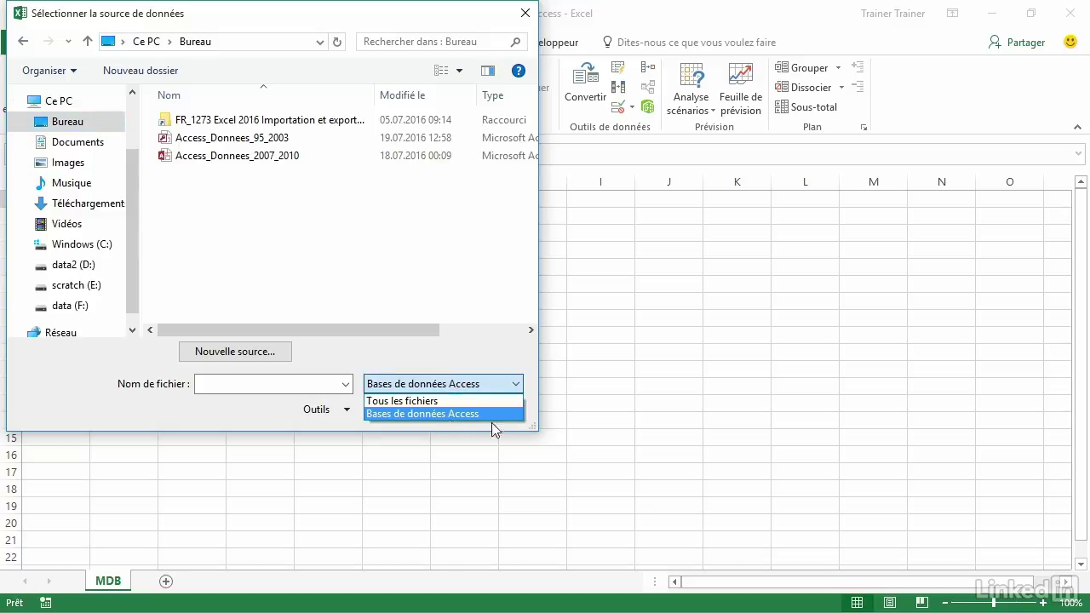
left_click(477, 414)
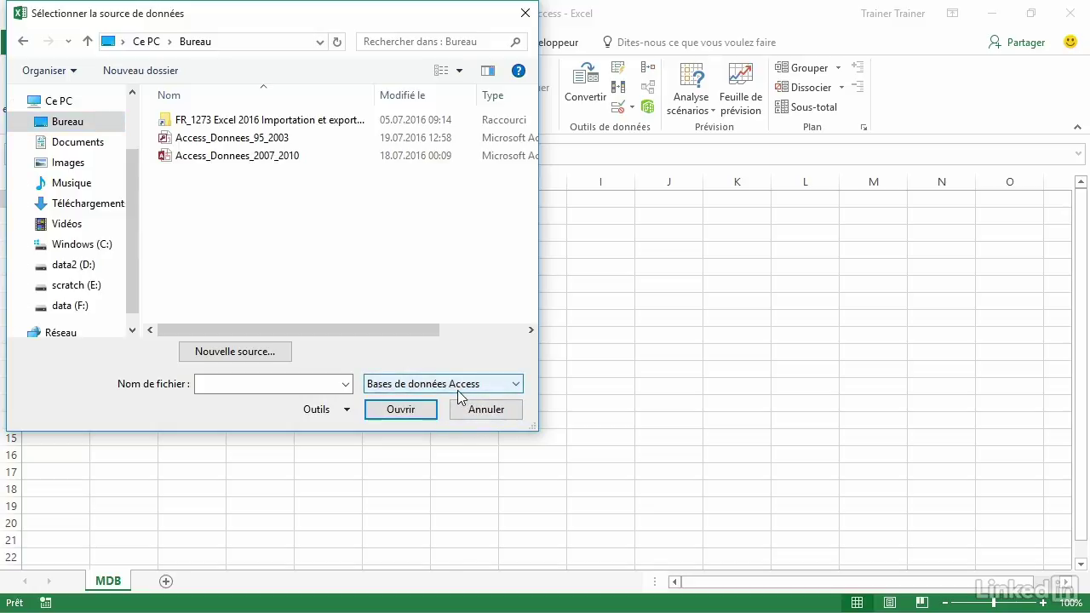
left_click(265, 138)
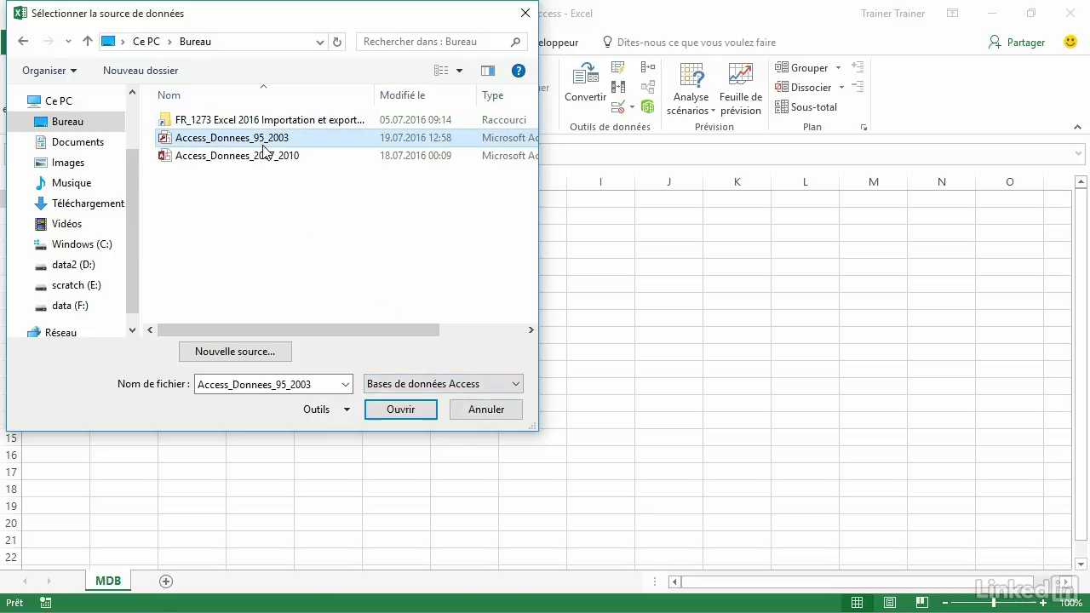
double_click(264, 145)
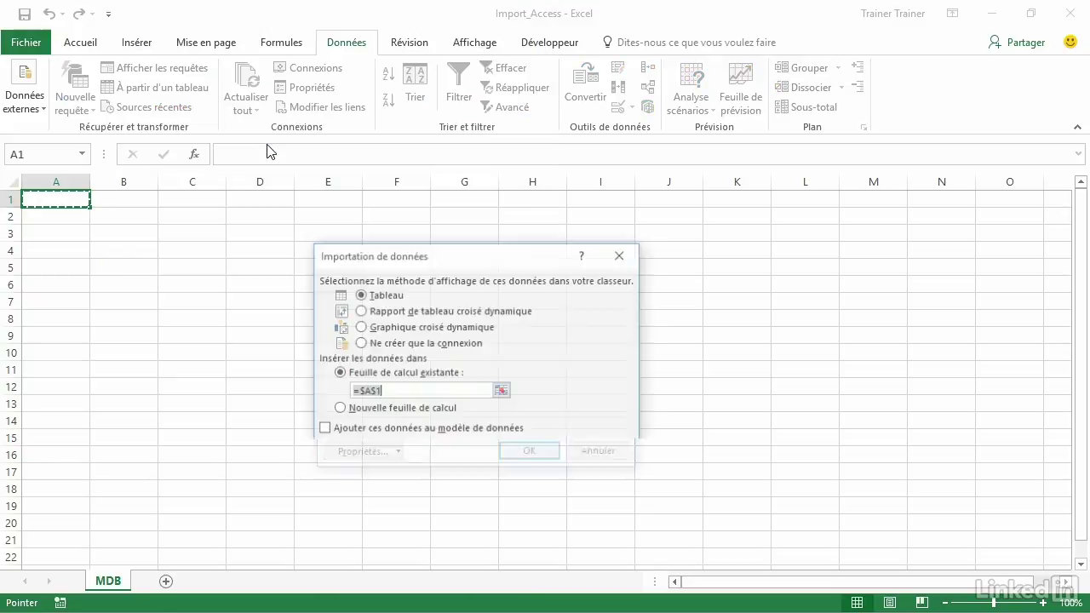
- Import the data as a Tableau at A1 of MDB, accepting the too-many-rows warning
left_click(403, 313)
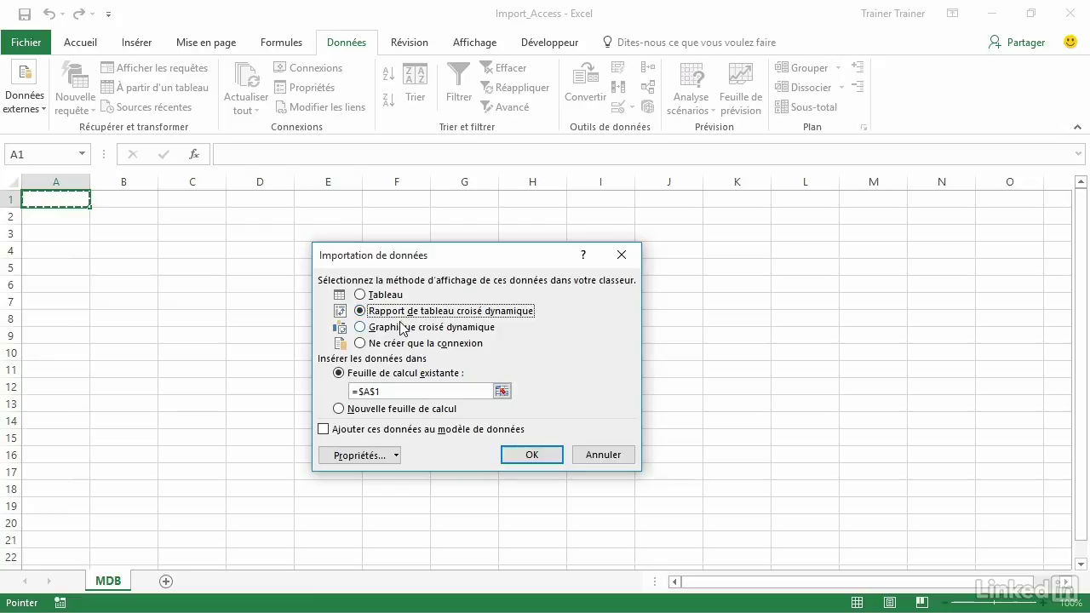
left_click(402, 330)
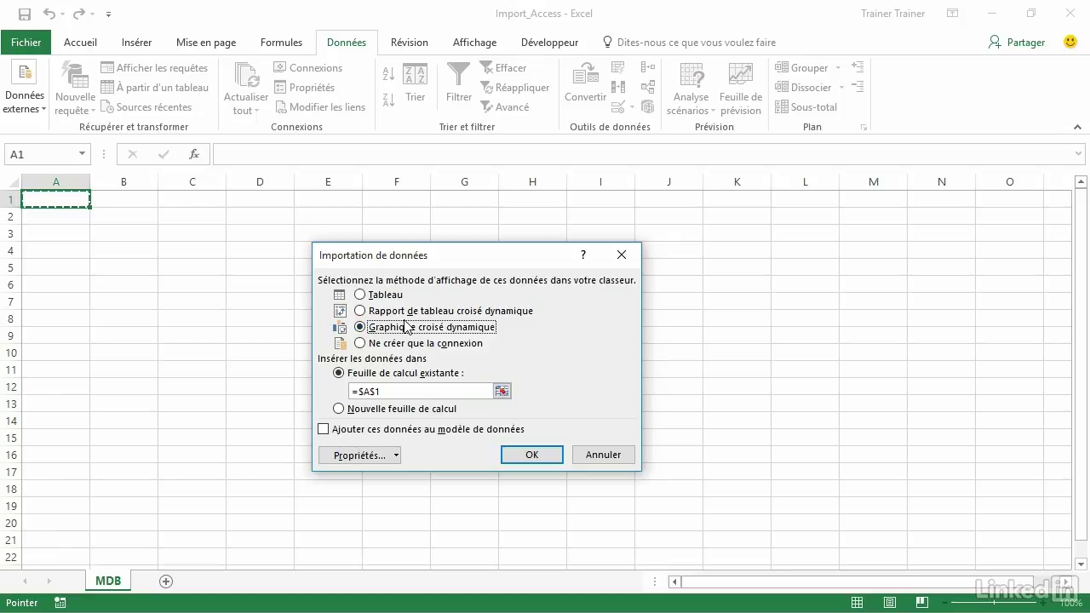
left_click(397, 297)
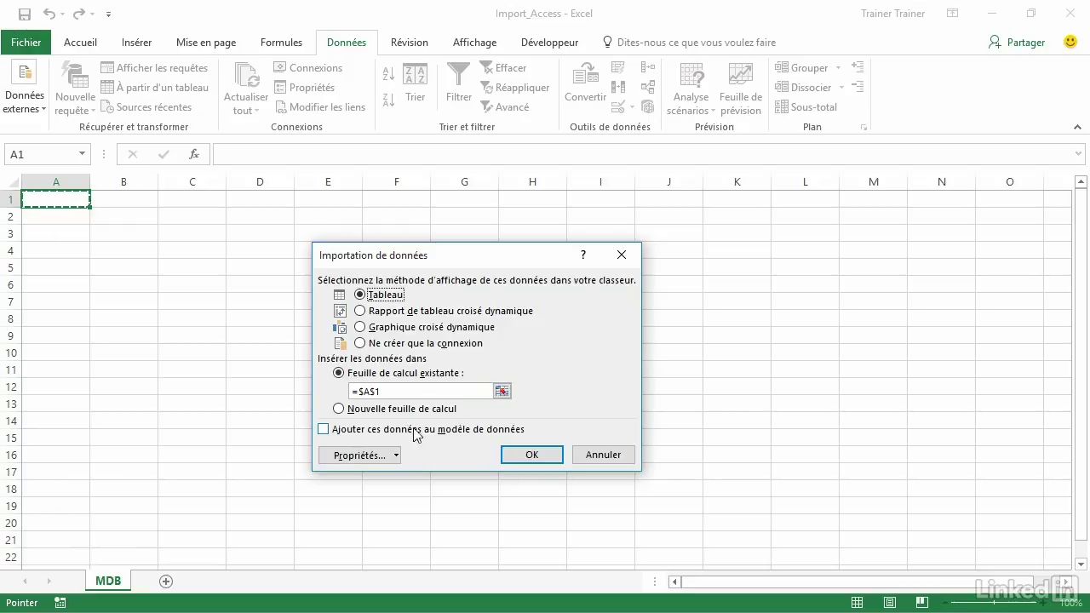
left_click(525, 452)
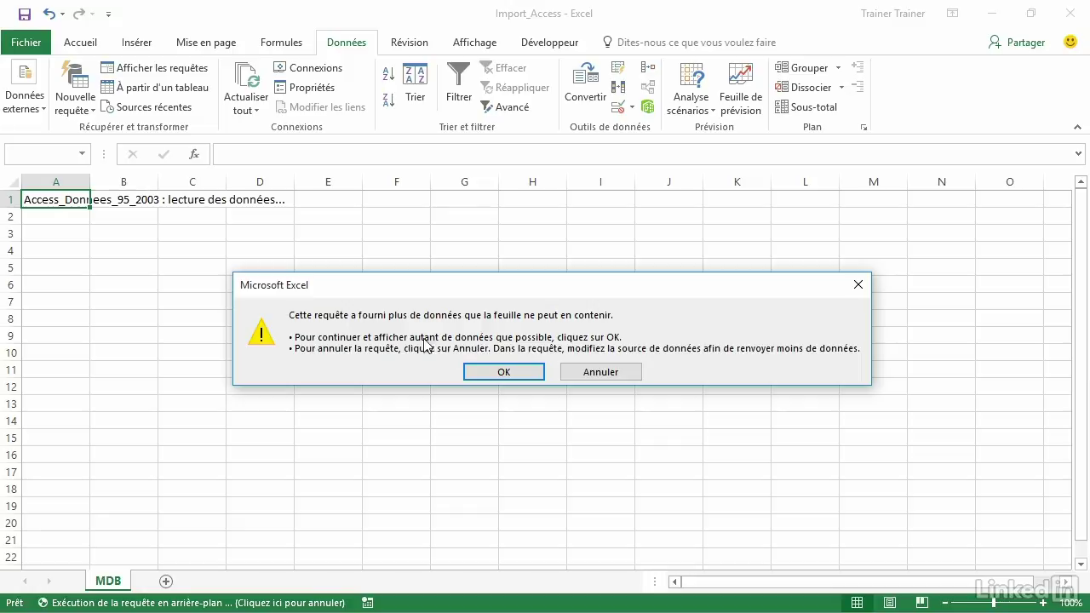
left_click(508, 370)
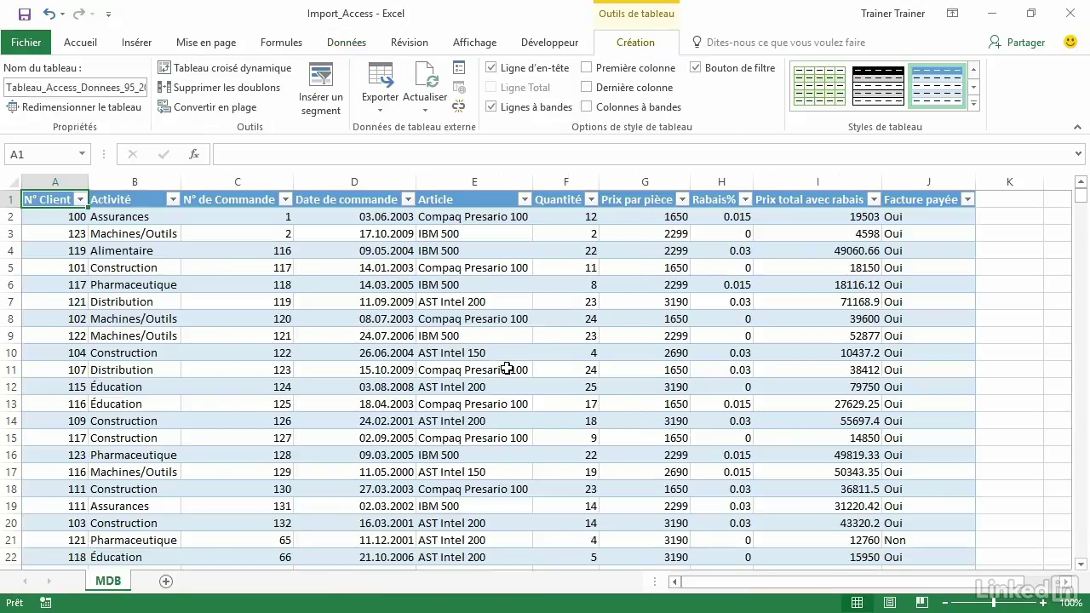
- Check the table reaches the sheet's last row, then add a new empty sheet
key("ctrl+Down")
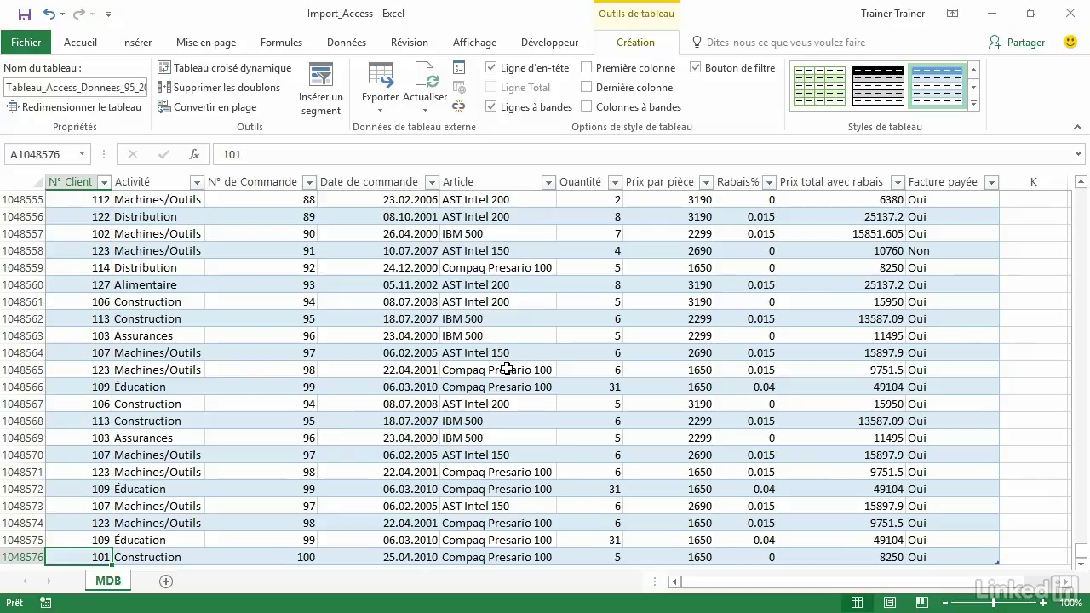
key("ctrl+Up")
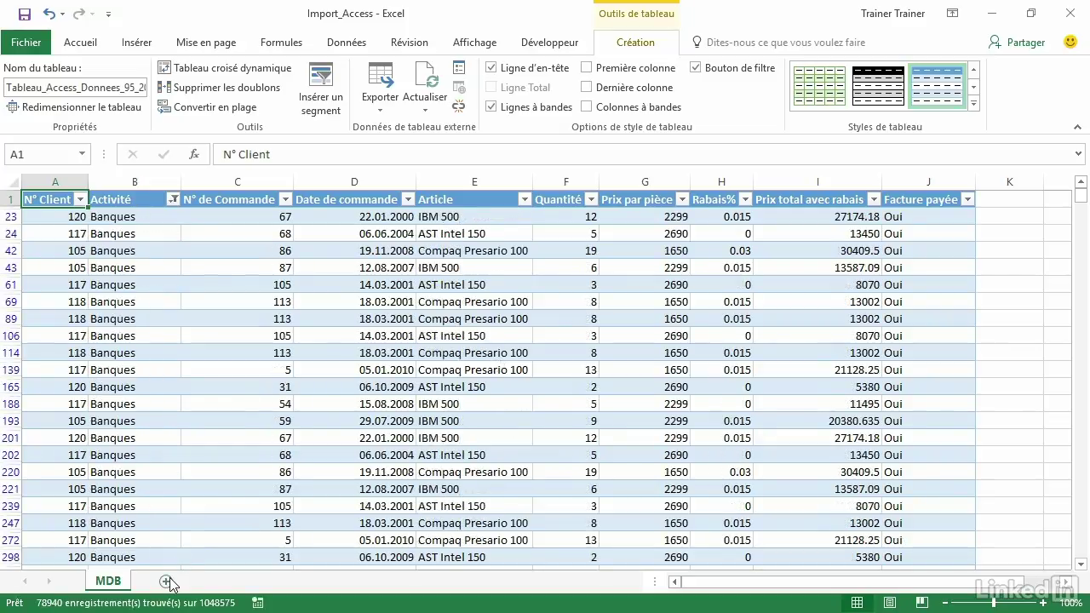
left_click(166, 581)
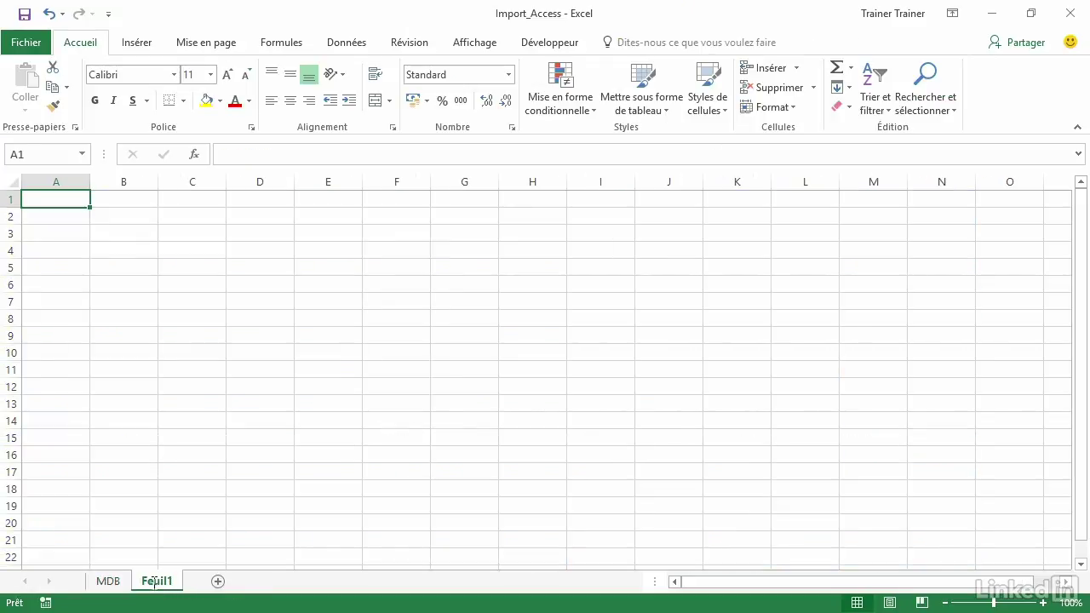
- Rename the new sheet to ACCDB and save the workbook
double_click(153, 580)
type("ACCDB")
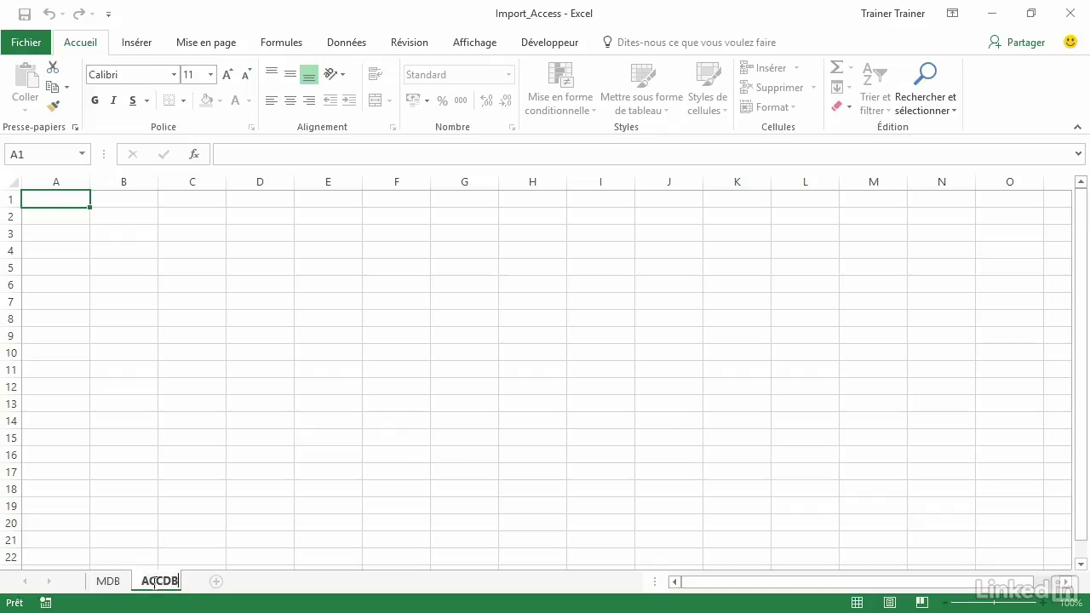
key("Return")
key("ctrl+s")
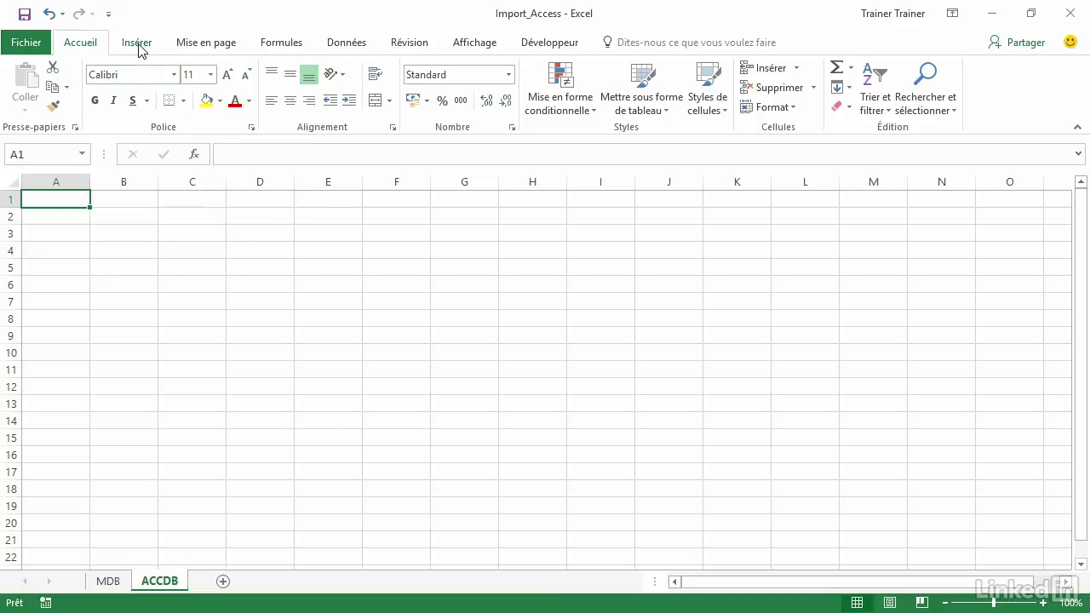
- Pick Access as the external source and open Access_Donnees_2007_2010 from the desktop
left_click(358, 43)
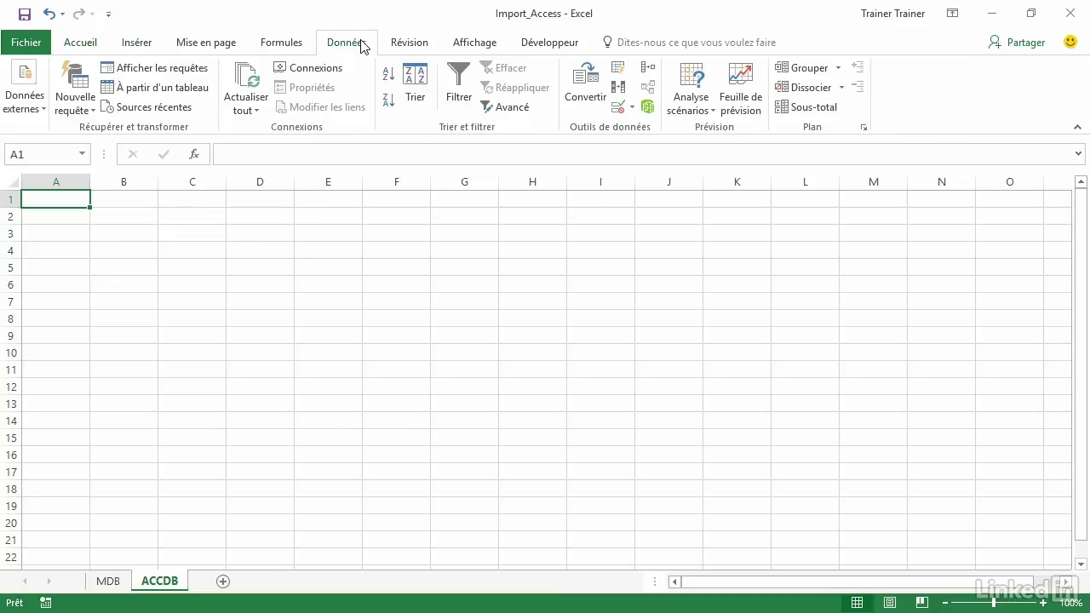
left_click(26, 107)
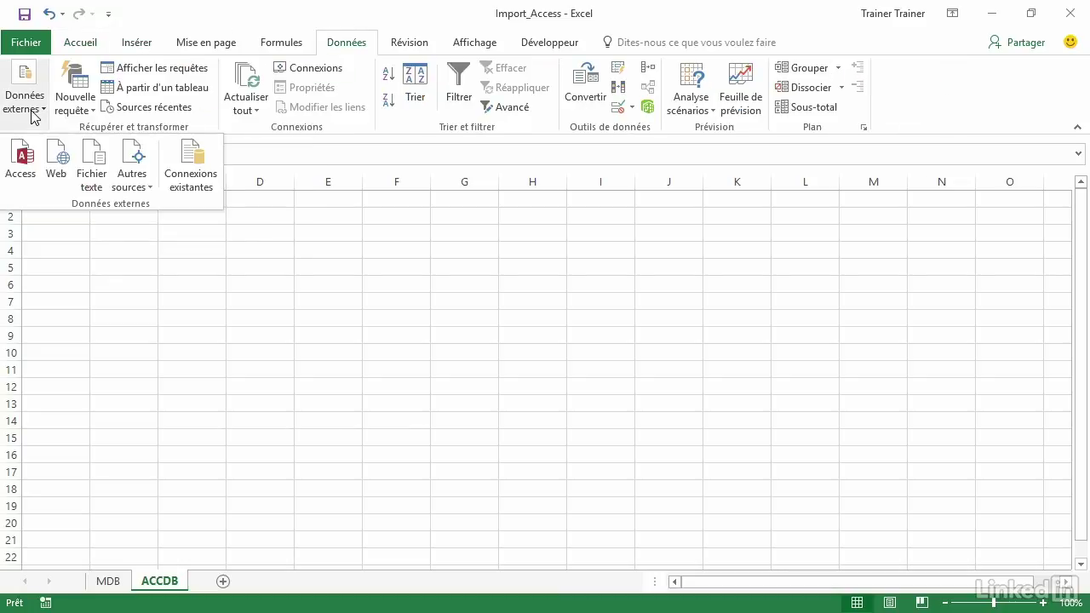
left_click(21, 166)
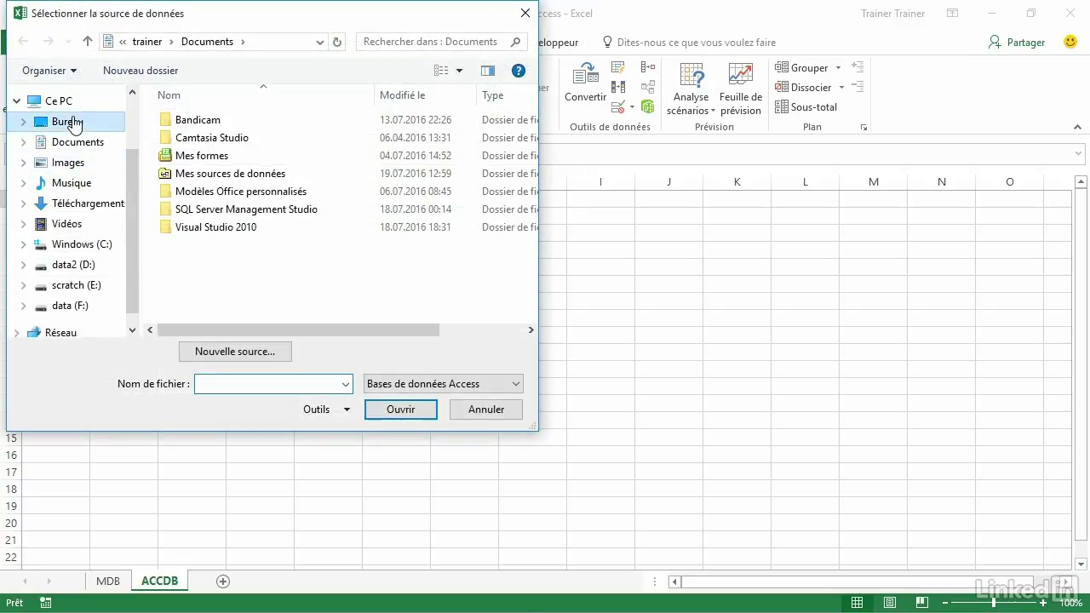
left_click(72, 121)
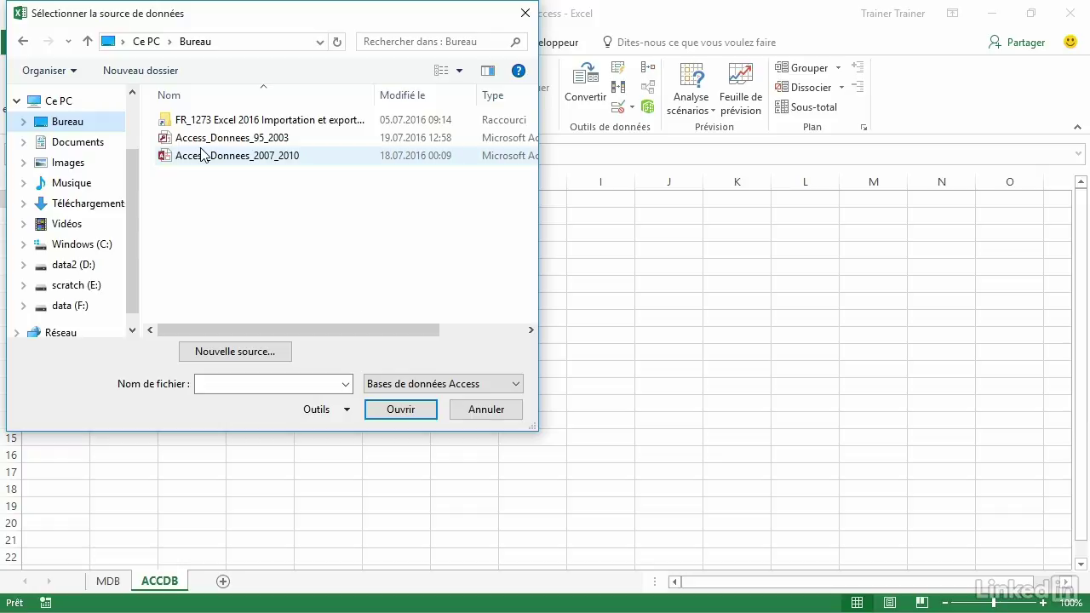
double_click(201, 155)
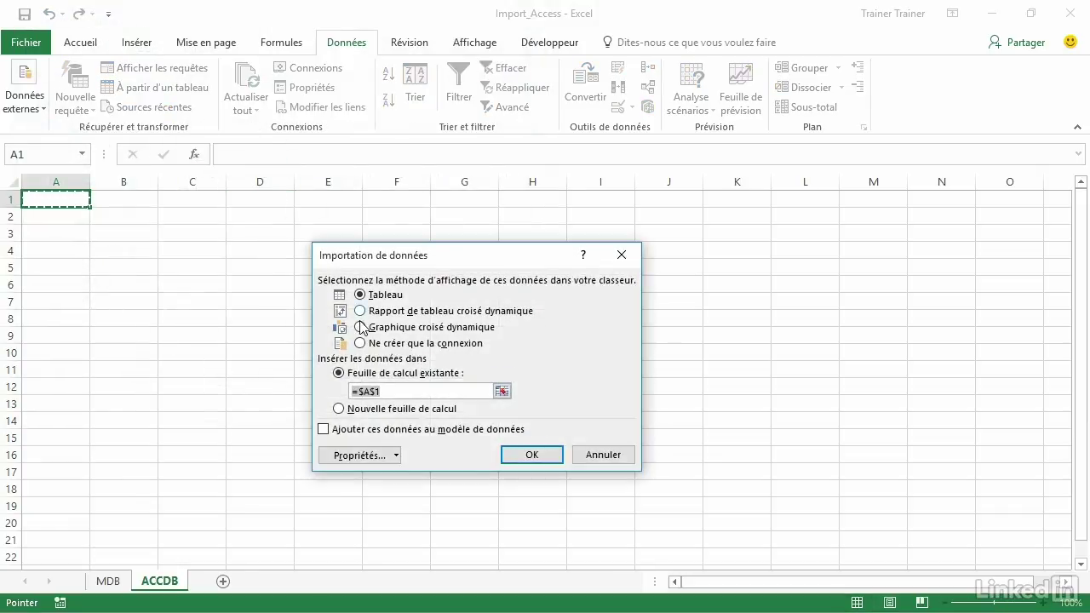
- Import the 2007–2010 data as a Tableau at $A$1 of ACCDB, accepting the row-limit warning
left_click(531, 455)
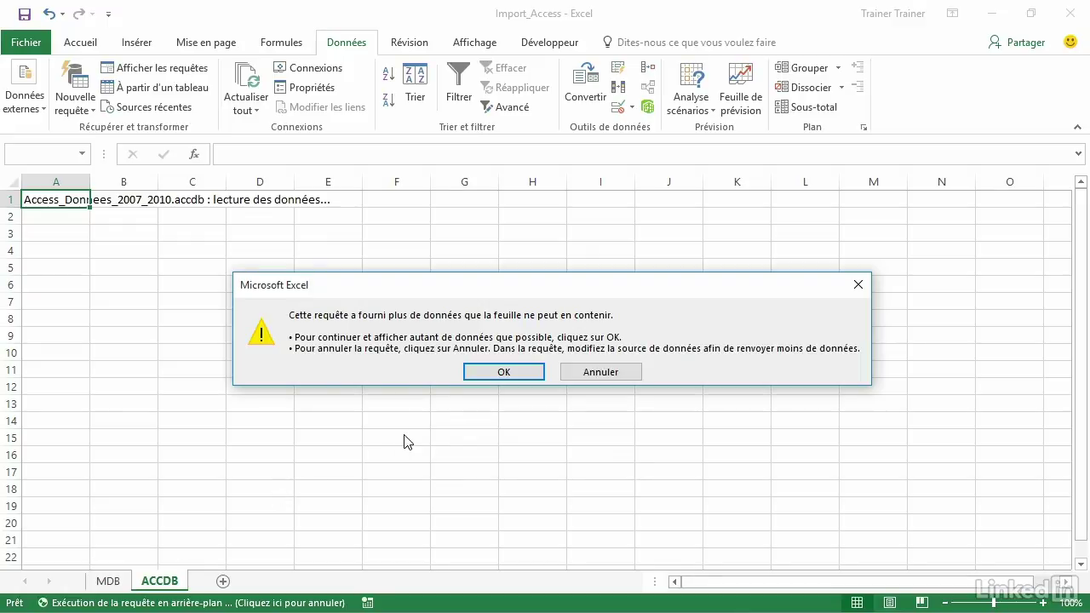
left_click(492, 376)
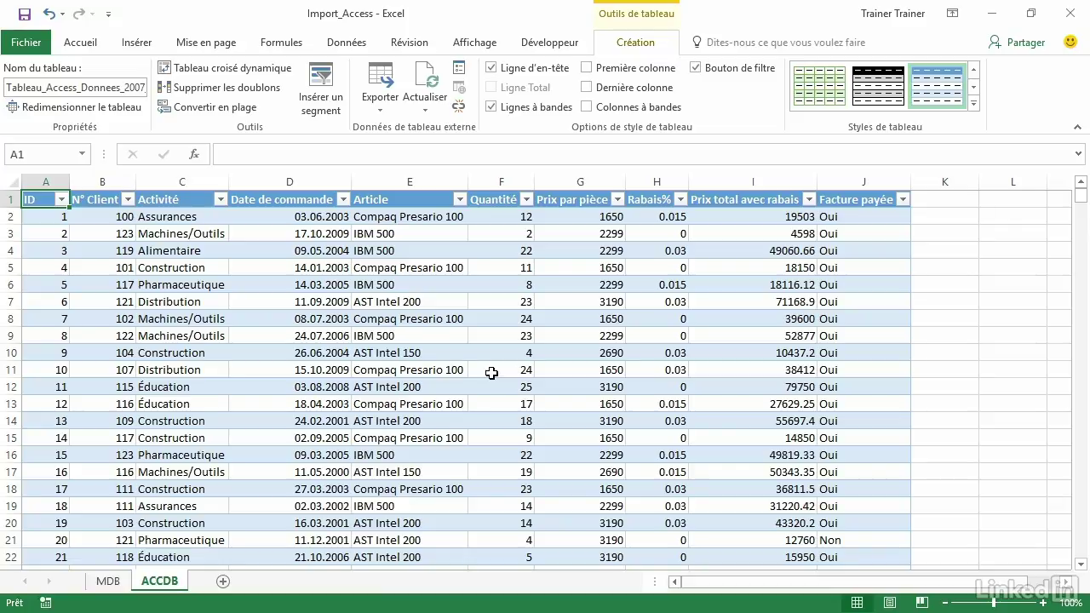
- Verify the ACCDB table reaches row 1048576, return to the top, and save
key("ctrl+Down")
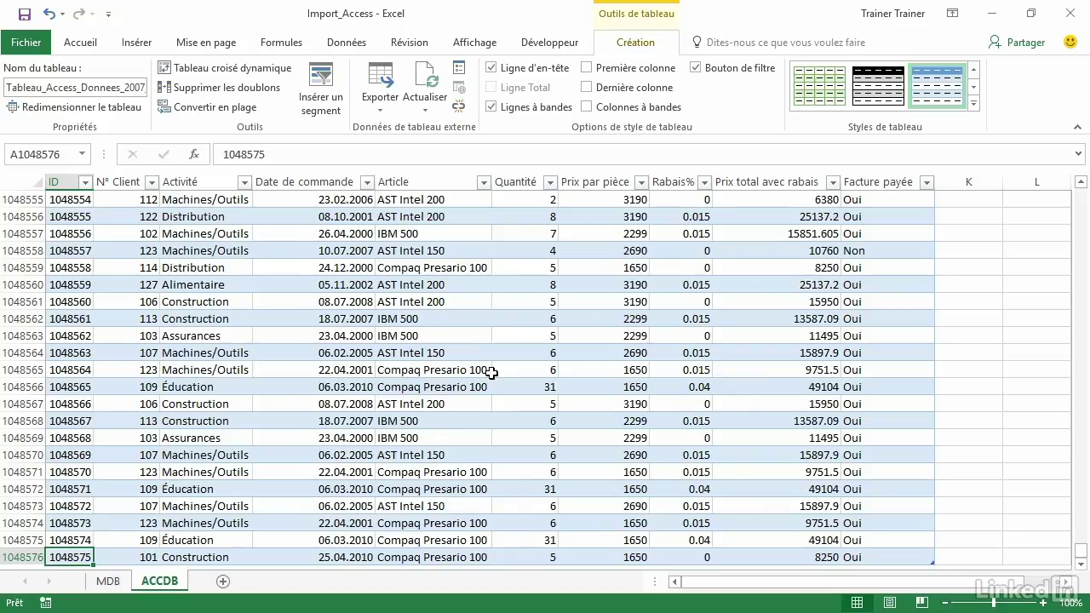
key("ctrl+Up")
key("ctrl+s")
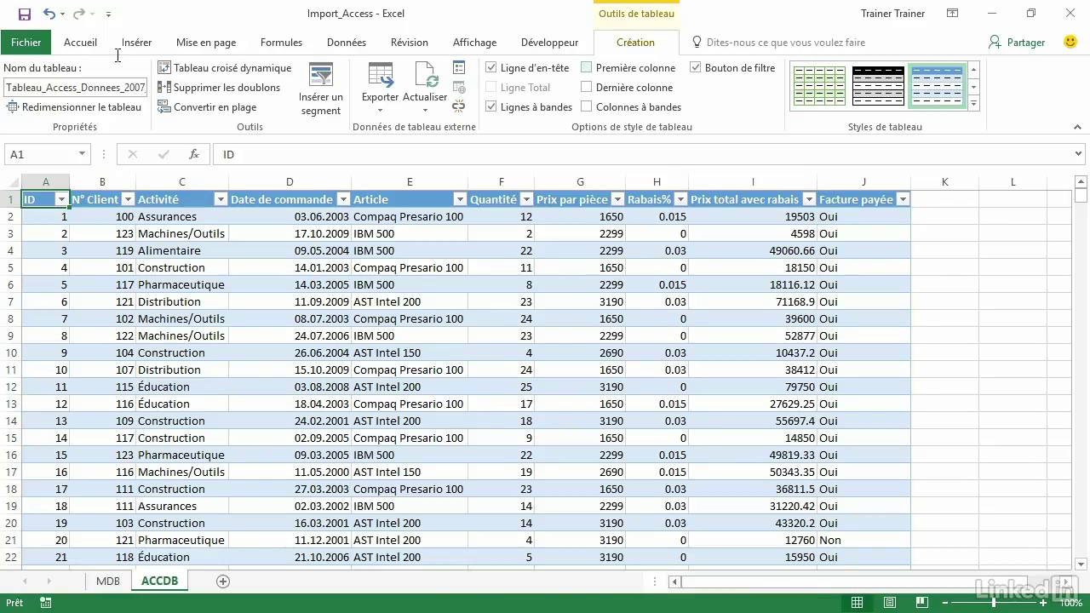
- Check the 111 Mo size on the Informations page, review the MDB sheet, then reopen Informations
left_click(26, 43)
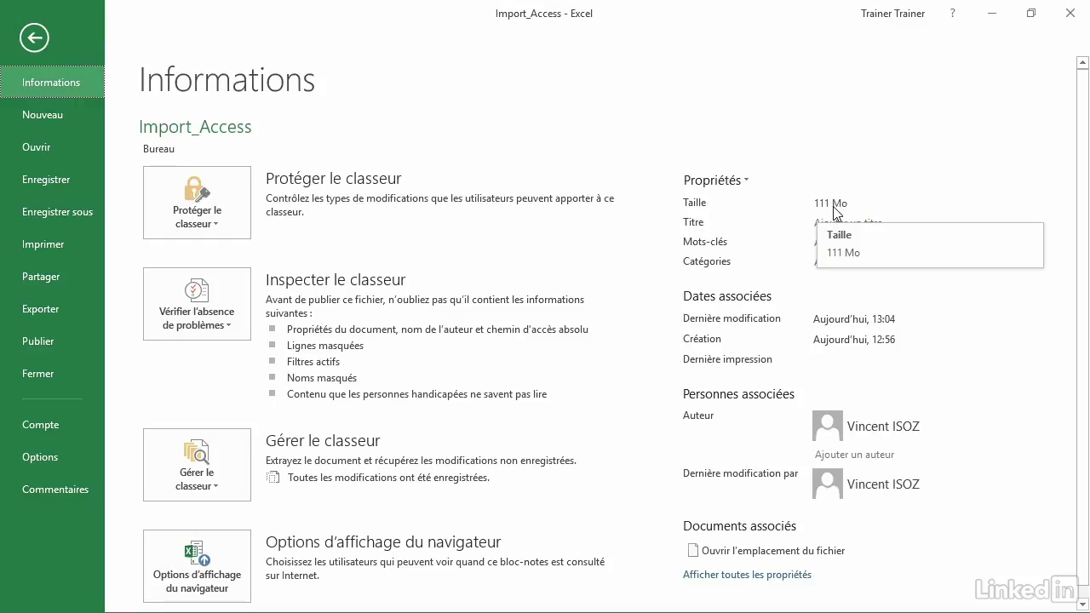
left_click(33, 41)
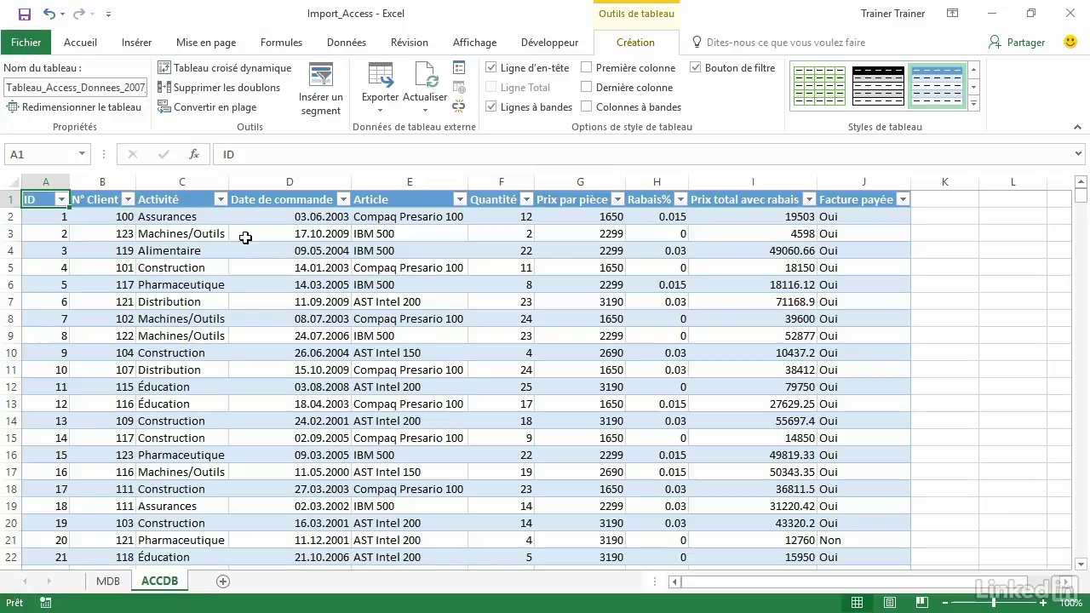
left_click(288, 249)
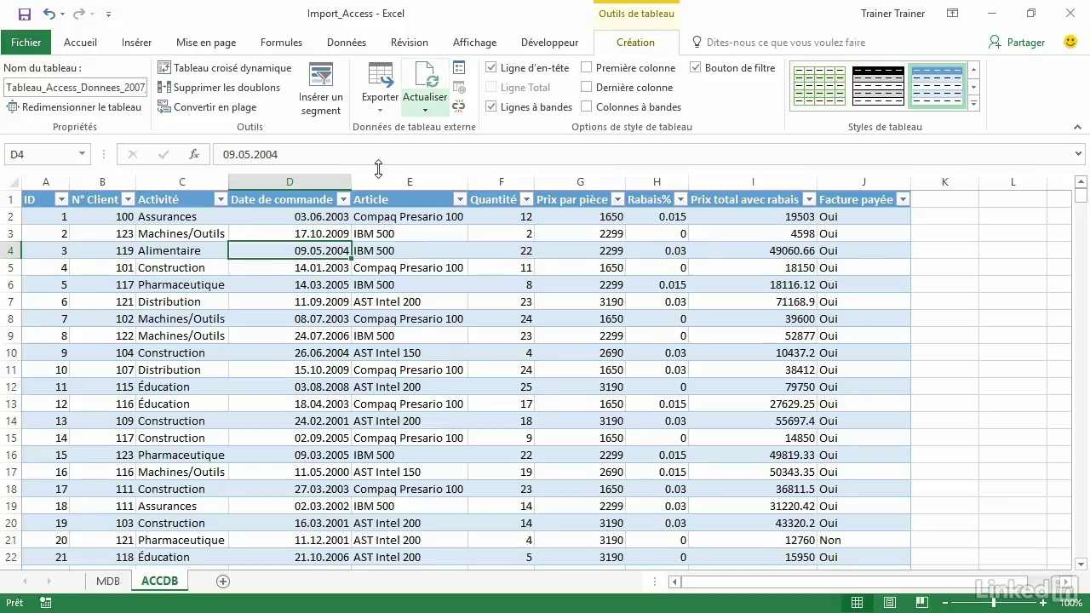
left_click(109, 581)
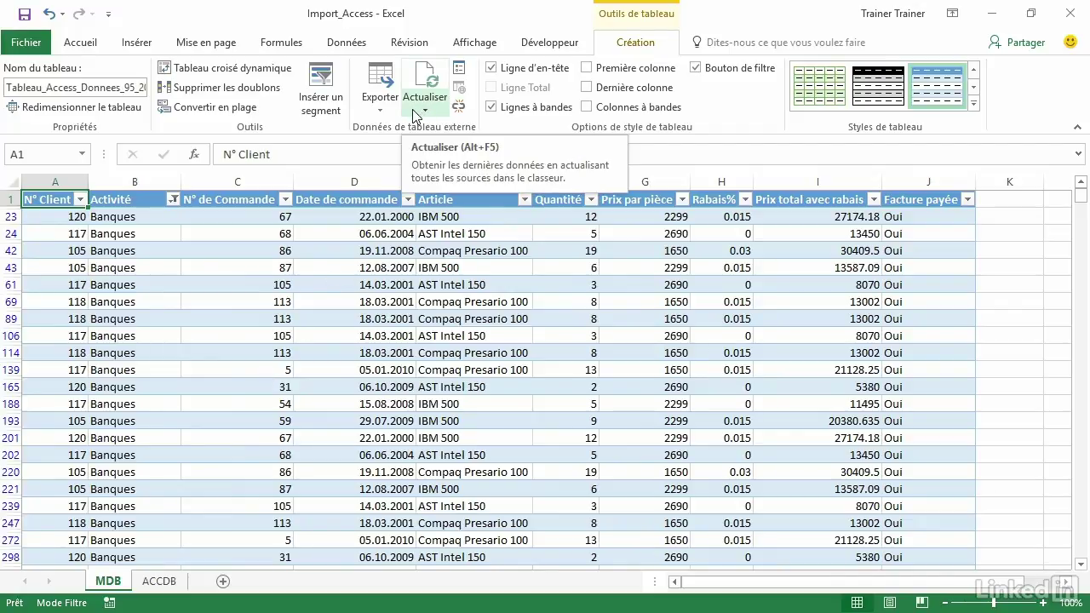
left_click(41, 45)
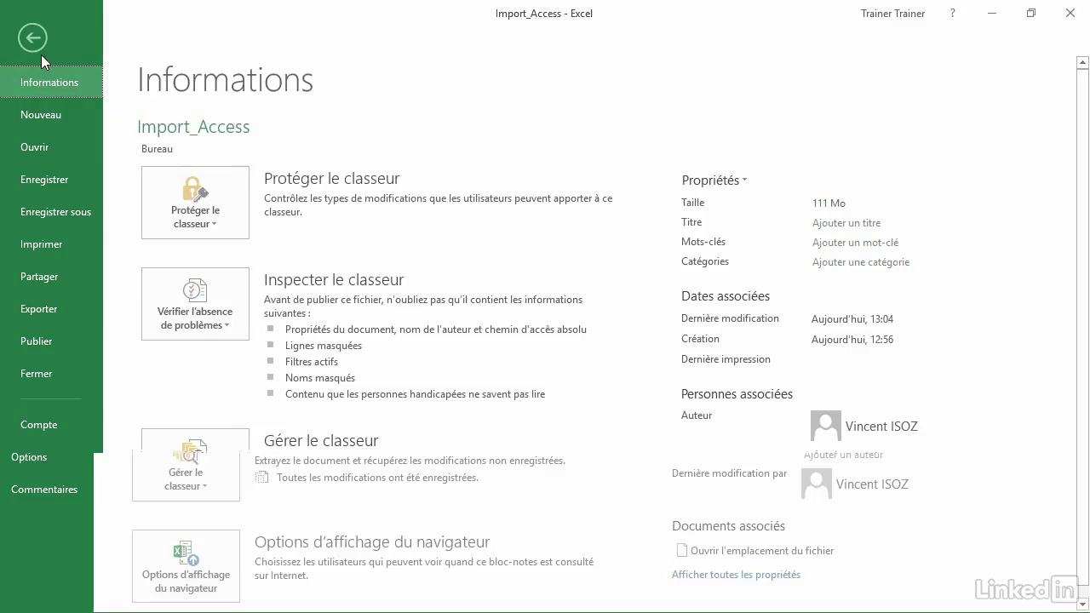
- Save the workbook to the desktop as Import_Access in Classeur Excel binaire format
left_click(65, 202)
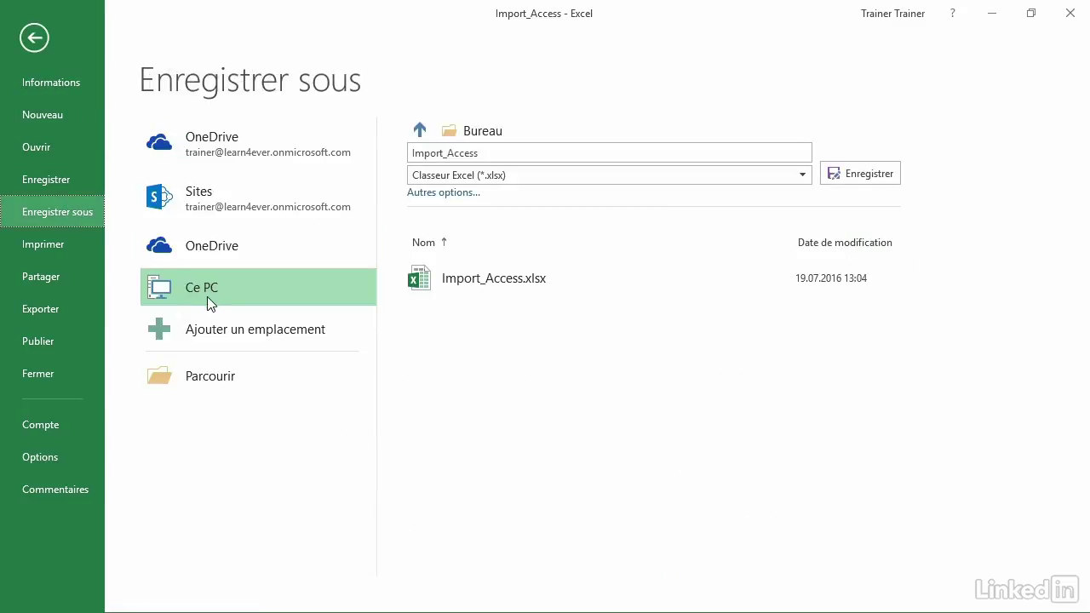
left_click(205, 376)
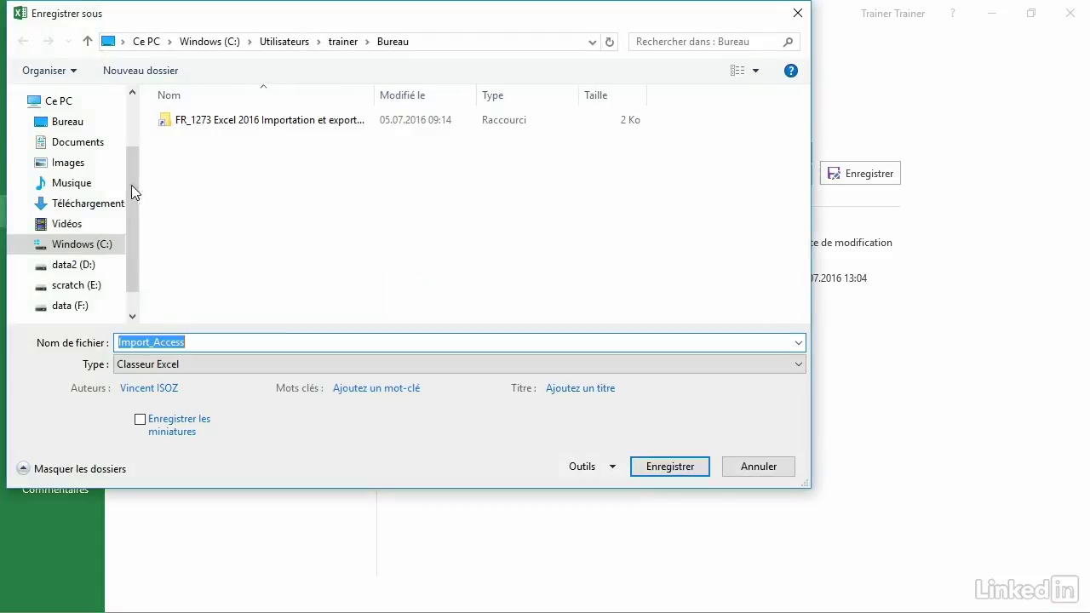
left_click(193, 366)
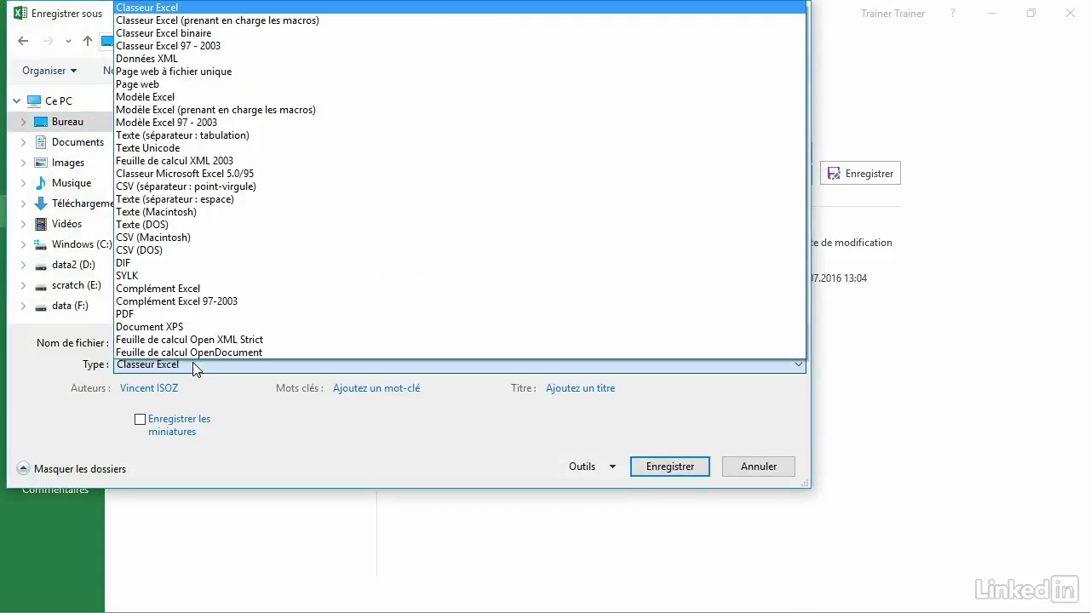
left_click(204, 34)
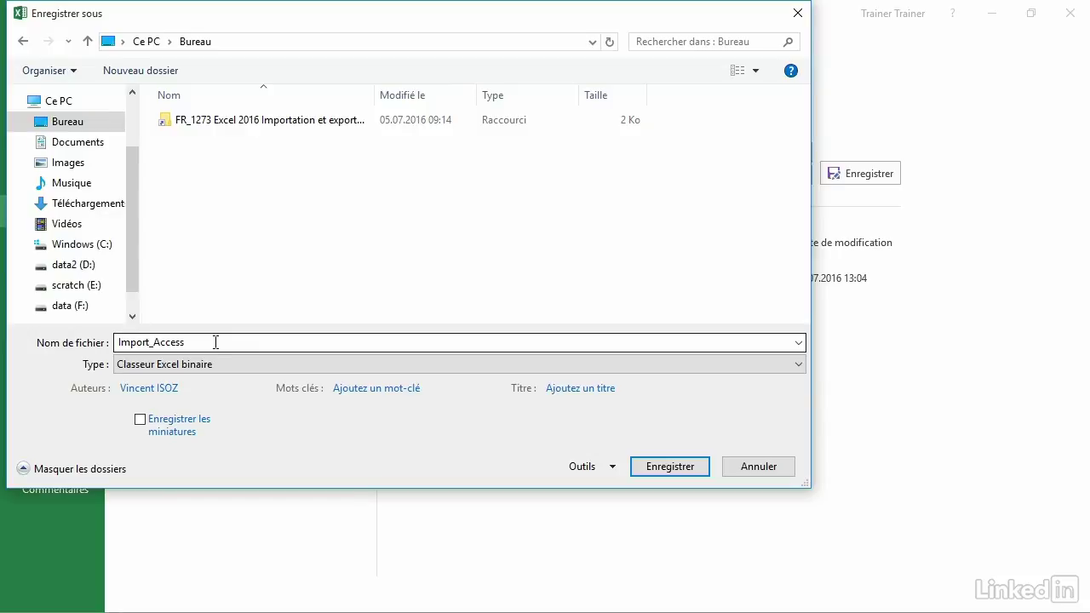
double_click(216, 342)
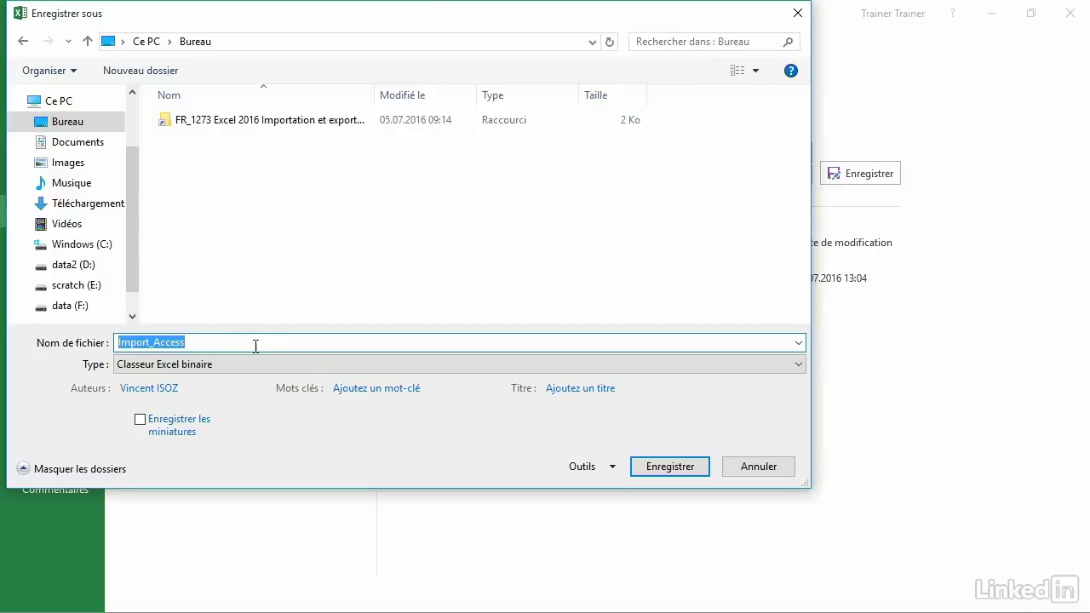
left_click(670, 471)
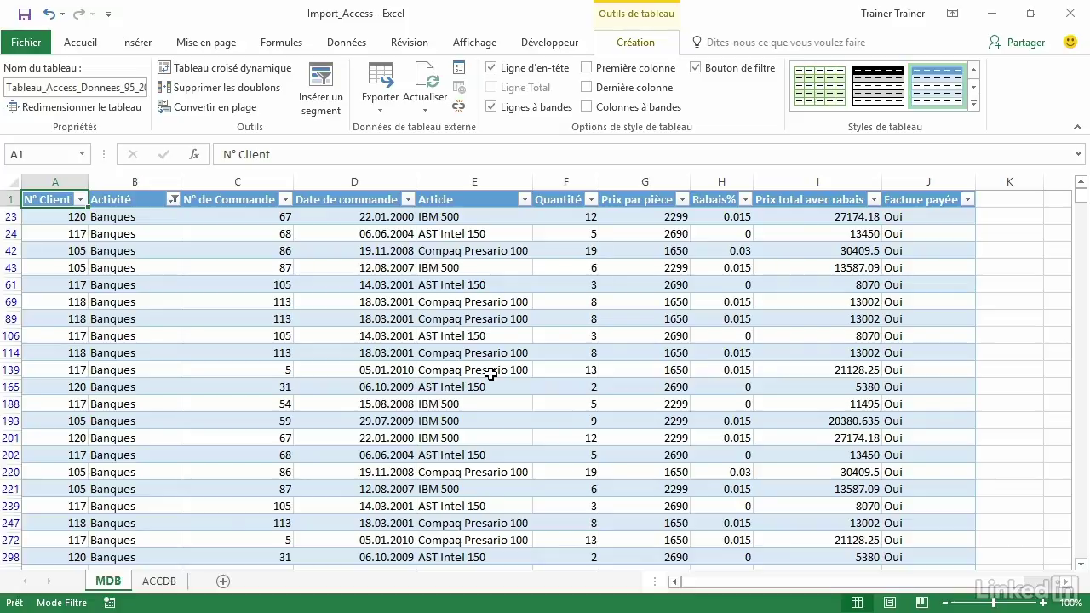
- Close Excel and place the two Import_Access files side by side mid-desktop
left_click(1070, 19)
left_click_drag(51, 169, 418, 247)
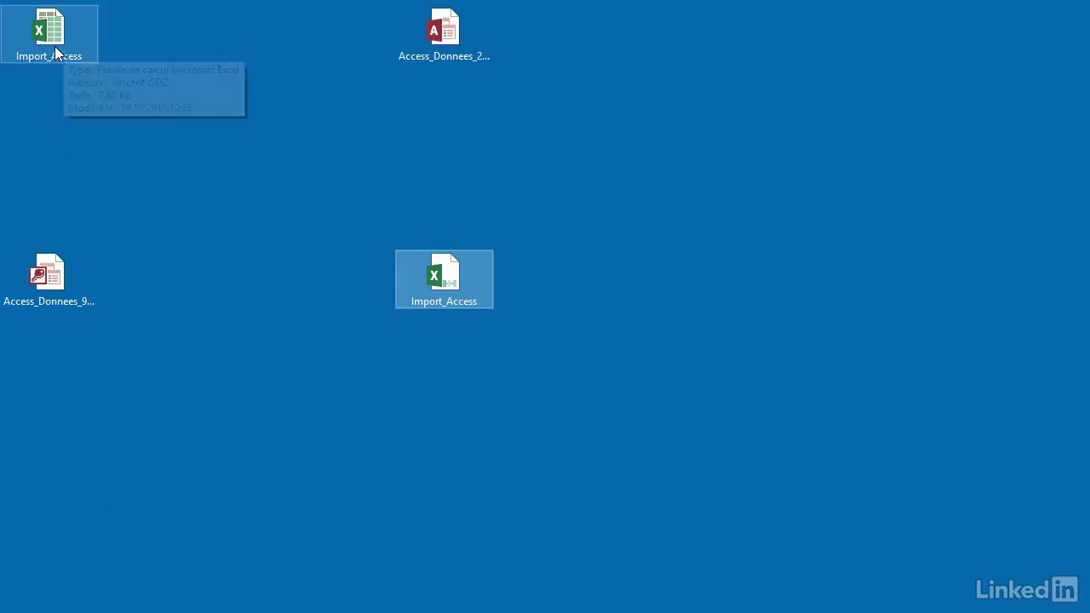
left_click_drag(55, 46, 353, 288)
- Open the left Import_Access workbook from the desktop, then select the right one
left_click(435, 281)
left_click(359, 291)
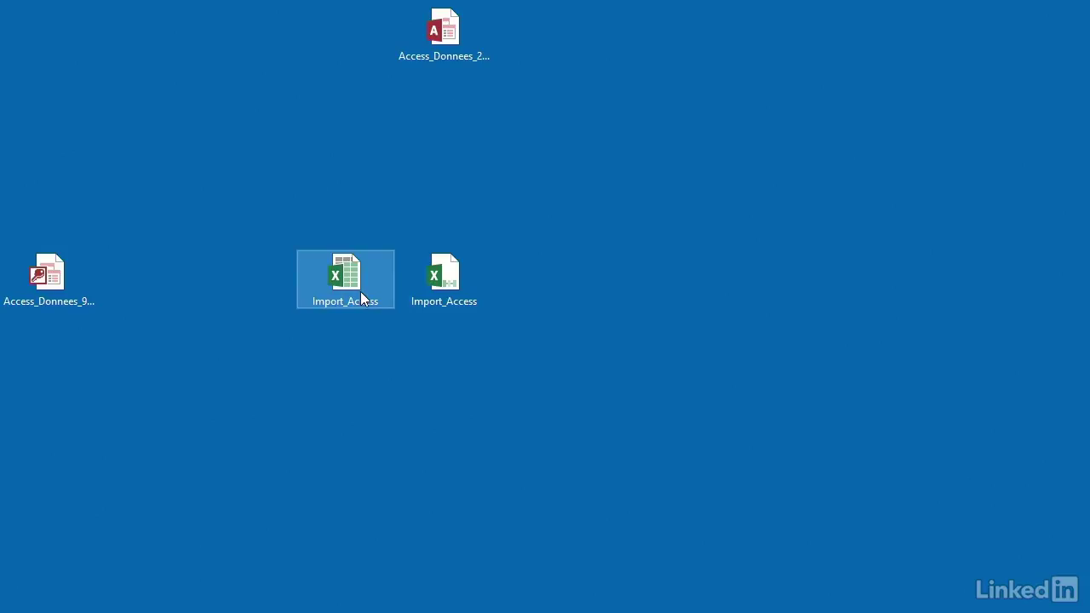
left_click(346, 332)
left_click(354, 272)
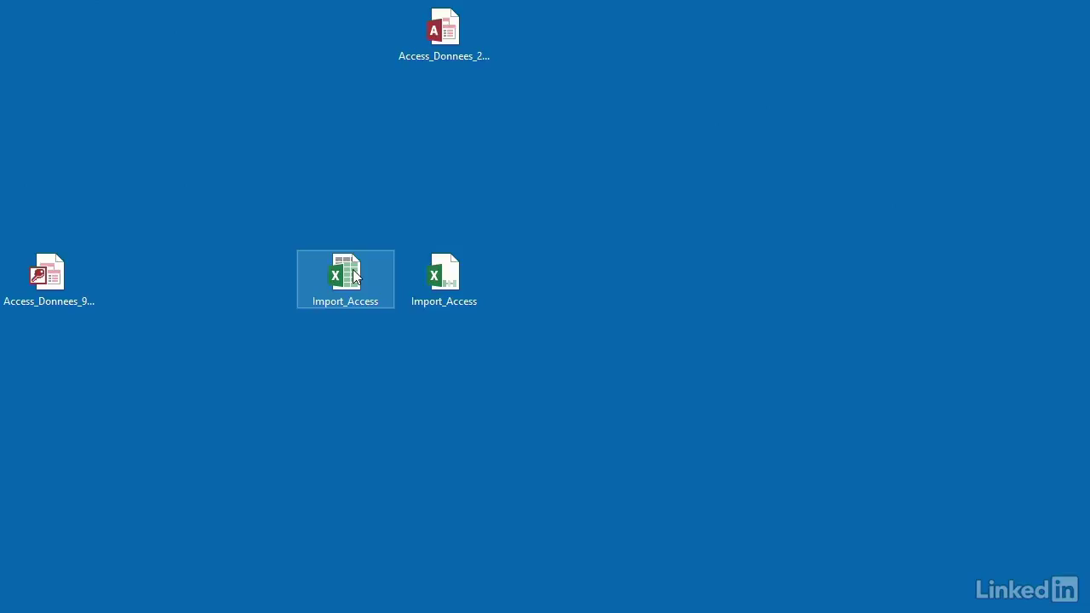
double_click(353, 273)
left_click(452, 282)
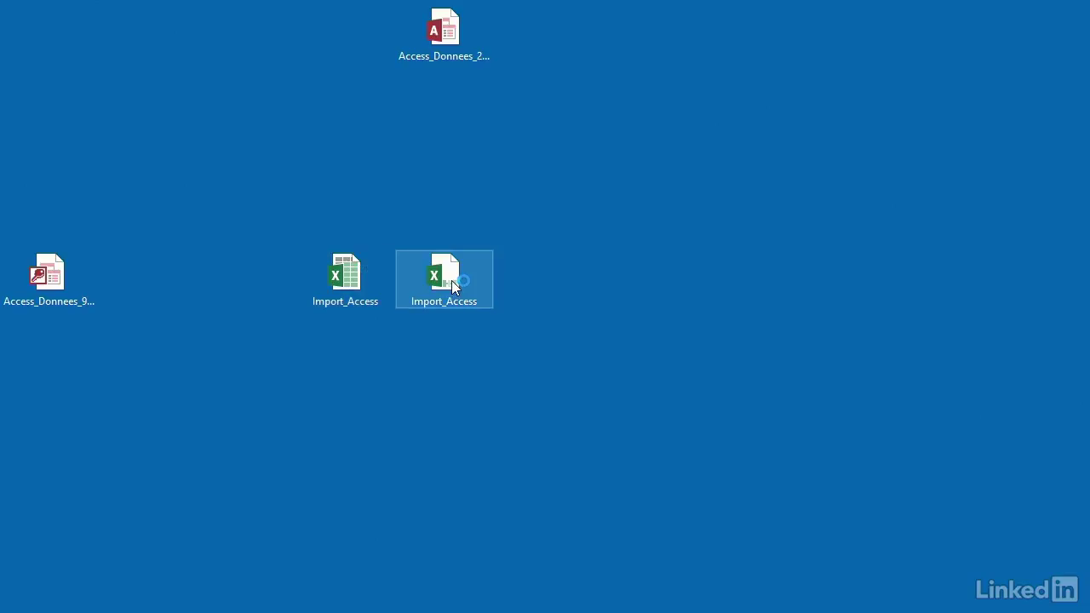